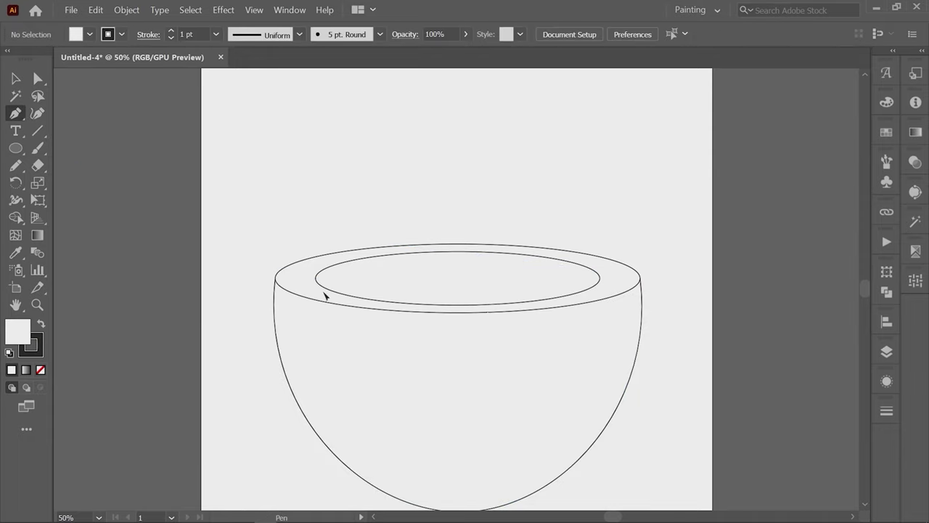
# Step: Draw a line across the cup's inner rim and bend it upward into a dome-shaped head
pyautogui.click(600, 278)
pyautogui.click(315, 277)
pyautogui.hotkey('shift', '`')
pyautogui.moveTo(457, 277); pyautogui.dragTo(453, 181)
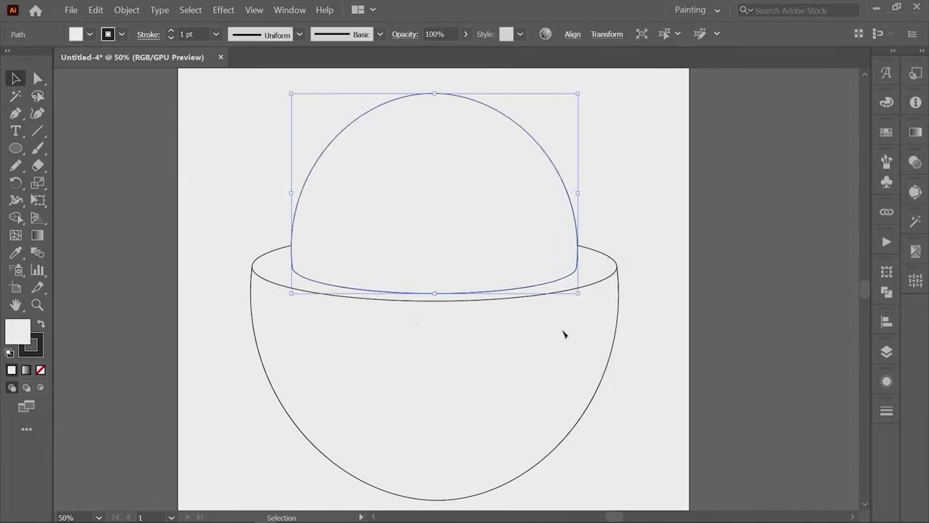
# Step: Draw the left ear triangle beside the head and curve its edges
pyautogui.click(305, 167)
pyautogui.click(342, 215)
pyautogui.click(360, 181)
pyautogui.hotkey('shift', '`')
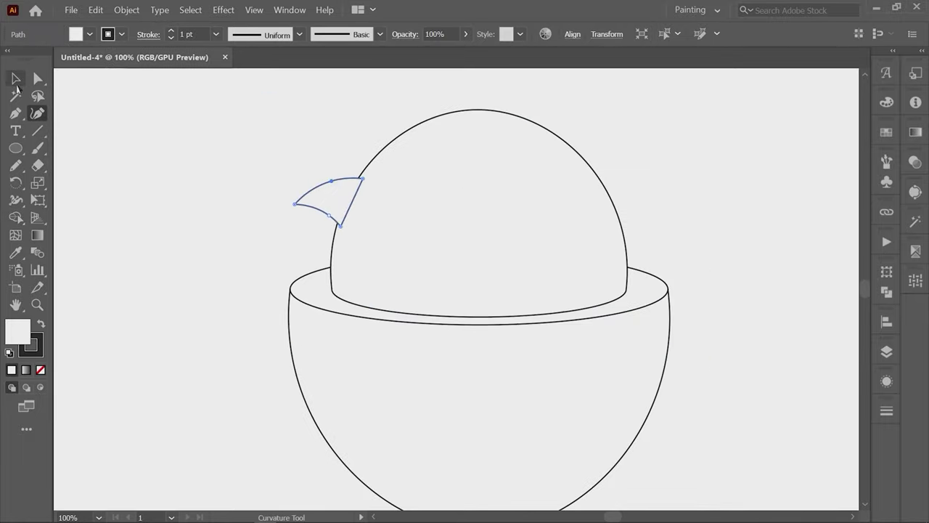
# Step: Copy the ear and scale the copy down with Transform to form the inner ear
pyautogui.click(16, 79)
pyautogui.click(327, 190)
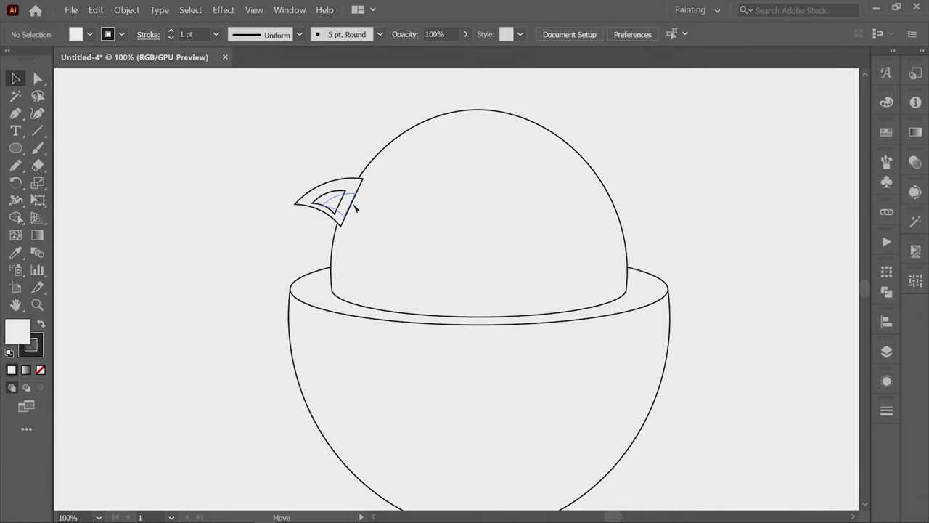
pyautogui.click(325, 211)
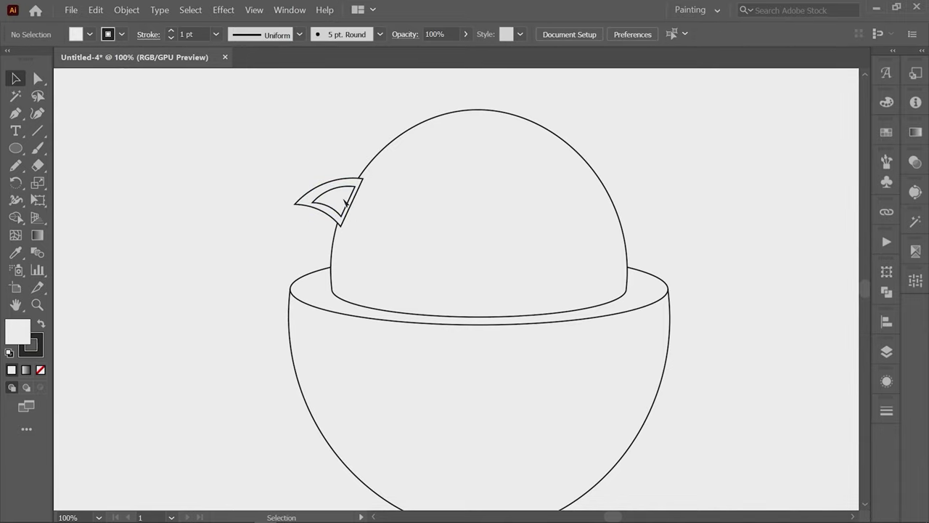
pyautogui.press('p')
pyautogui.click(565, 157)
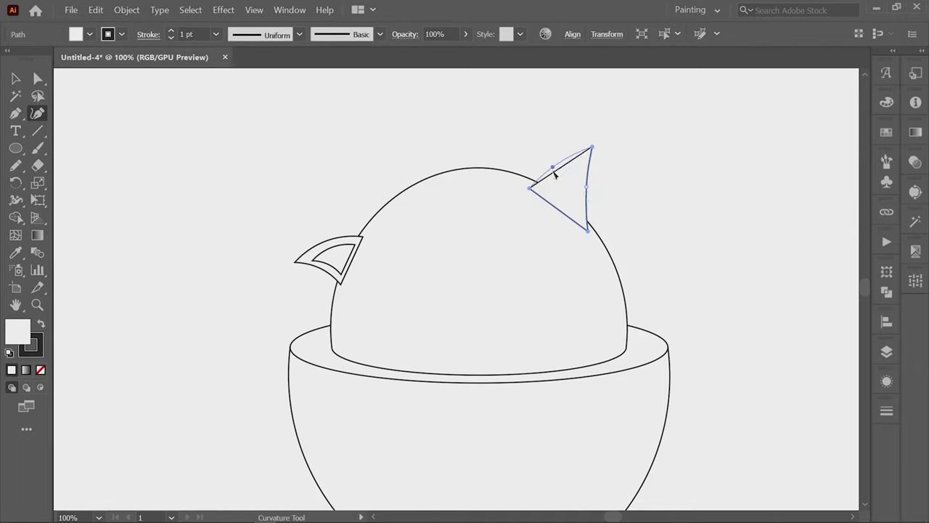
pyautogui.click(887, 271)
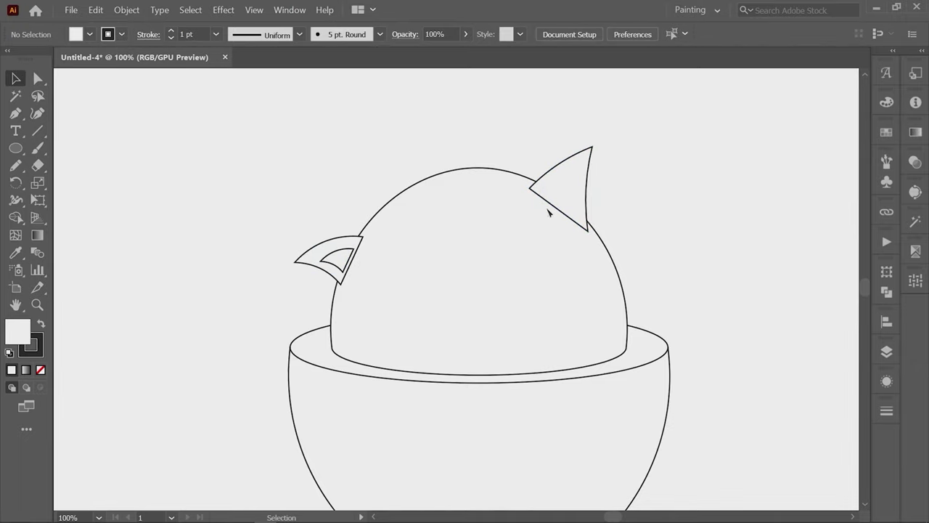
pyautogui.click(896, 283)
pyautogui.click(575, 209)
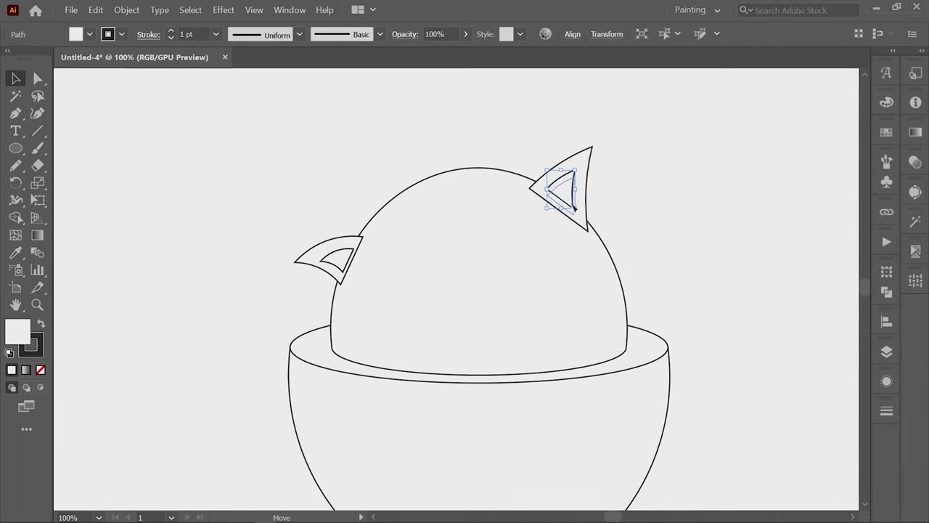
# Step: Merge the left and right outer ears into the head with the Shape Builder
pyautogui.press('a')
pyautogui.click(580, 160)
pyautogui.keyDown('shift'); pyautogui.click(308, 267); pyautogui.keyUp('shift')
pyautogui.press('v')
pyautogui.hotkey('shift', 'm')
pyautogui.moveTo(327, 256); pyautogui.dragTo(436, 276)
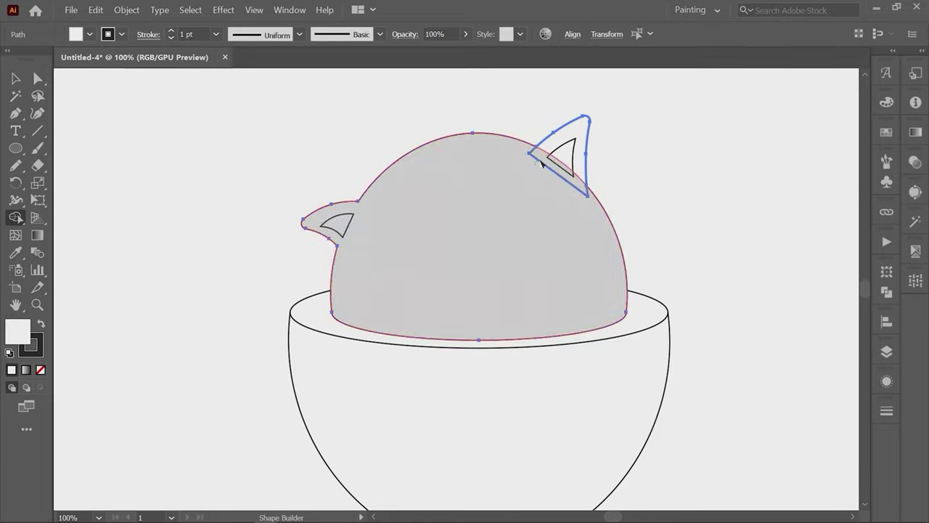
pyautogui.moveTo(573, 185); pyautogui.dragTo(508, 254)
pyautogui.hotkey('ctrl', '-')
pyautogui.press('p')
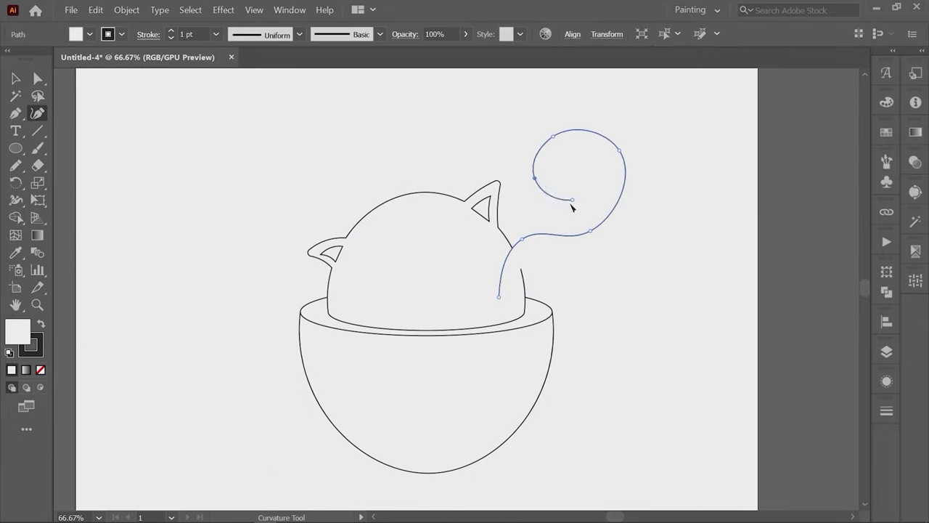
# Step: Give the spiral tail a 20 pt stroke, widen it with the Width tool, and round its caps
pyautogui.press('v')
pyautogui.scroll(19, 188, 34)
pyautogui.click(16, 218)
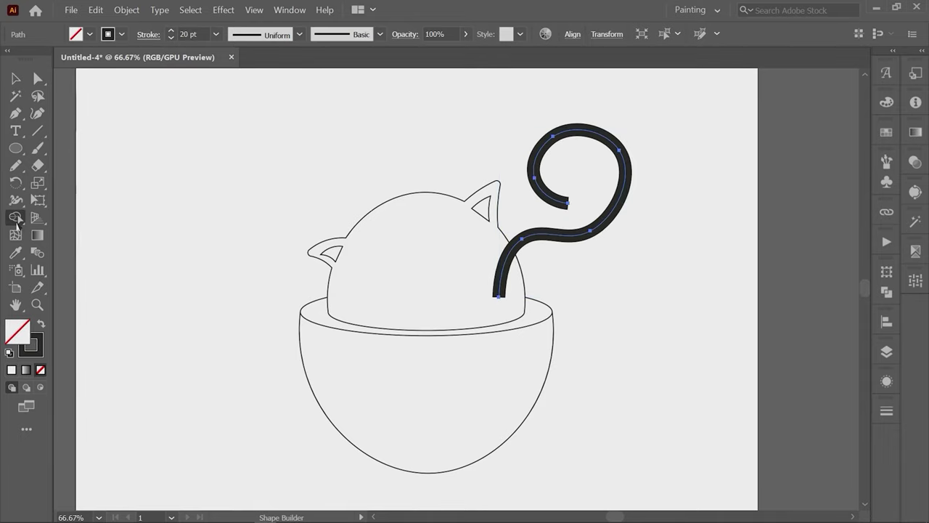
pyautogui.moveTo(573, 195); pyautogui.dragTo(457, 164)
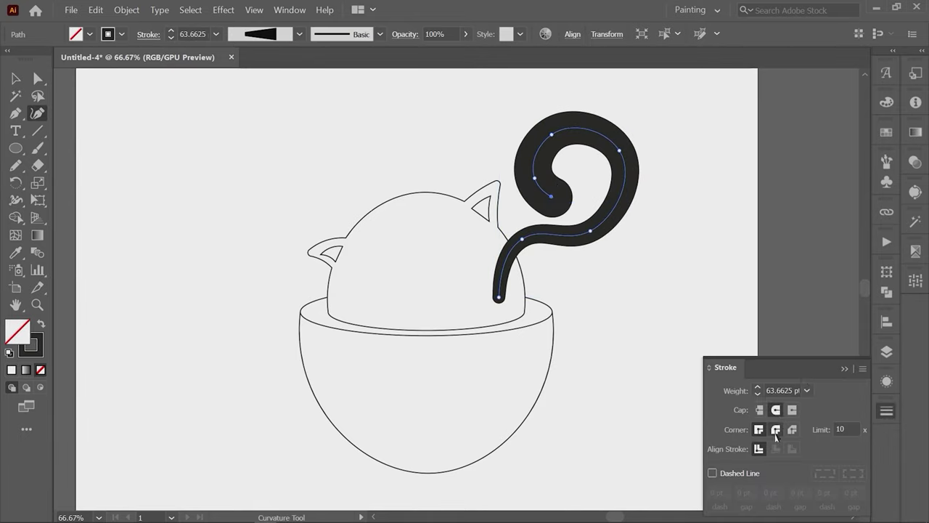
pyautogui.click(15, 79)
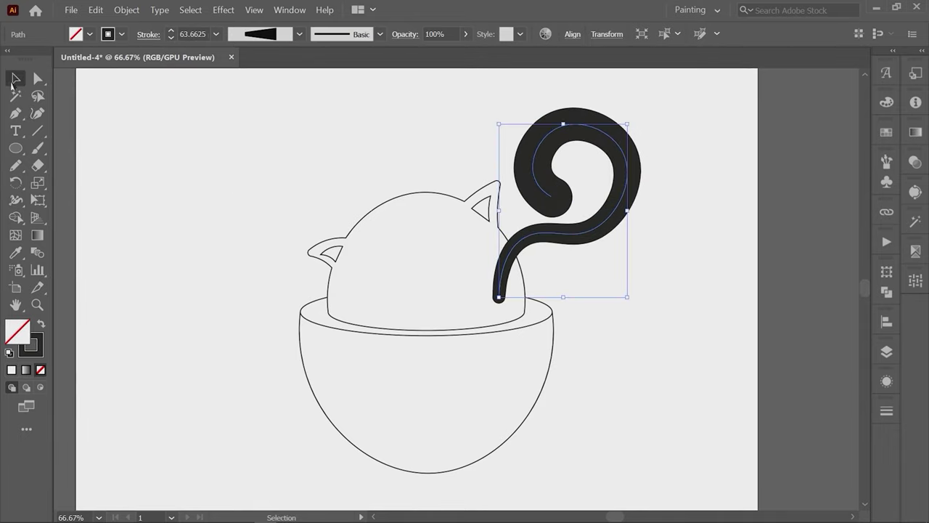
pyautogui.click(713, 297)
pyautogui.scroll(1, 424, 272)
pyautogui.scroll(1, 109, 140)
pyautogui.scroll(1, 62, 233)
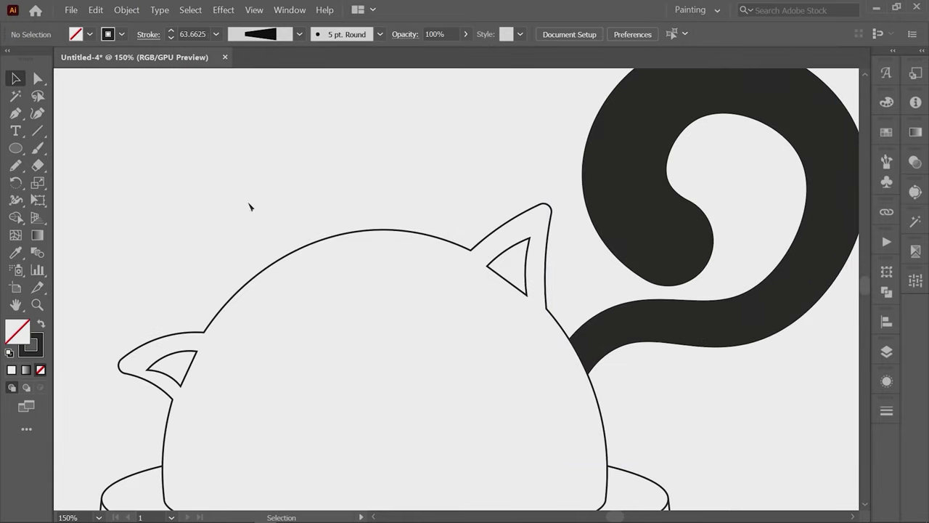
# Step: Paint two hair tufts on top of the head with an 11 pt stroke
pyautogui.scroll(1, 433, 185)
pyautogui.press('b')
pyautogui.moveTo(438, 209); pyautogui.dragTo(408, 260)
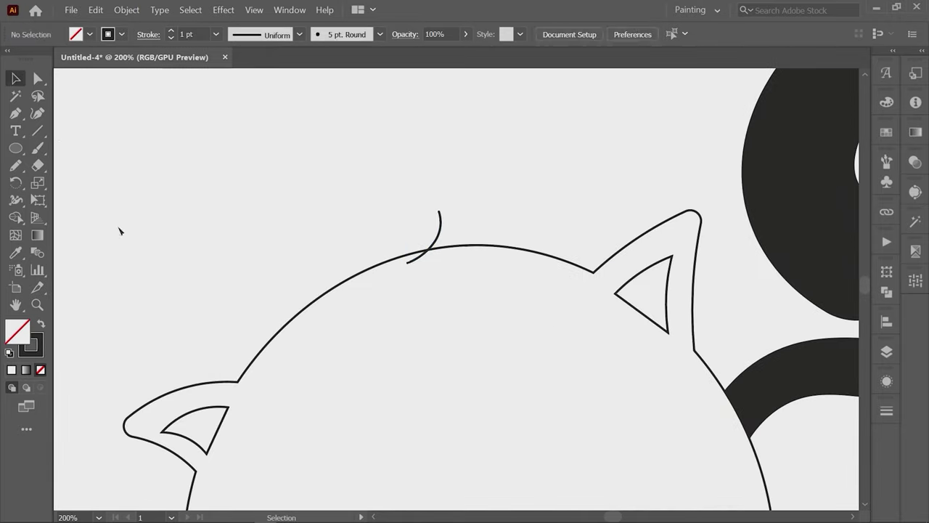
pyautogui.moveTo(405, 205); pyautogui.dragTo(387, 263)
pyautogui.press('v')
pyautogui.click(170, 32)
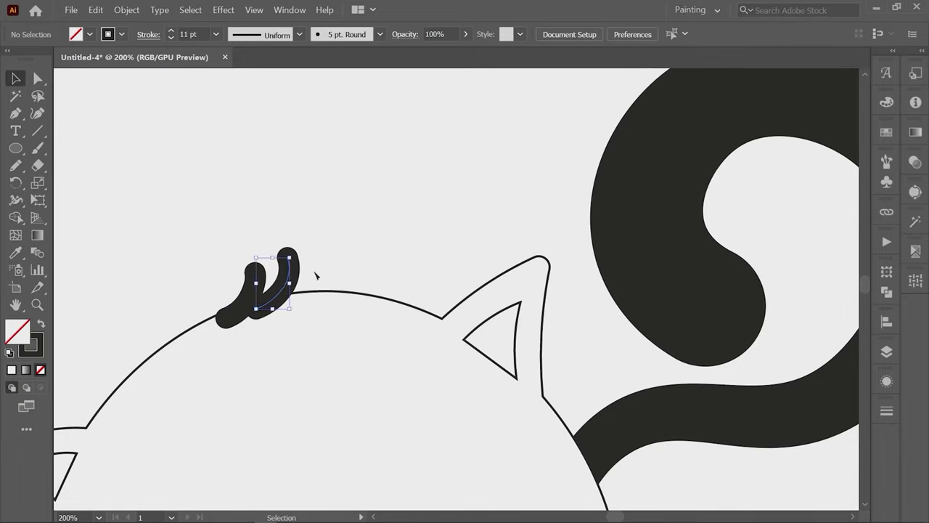
# Step: Taper the left and right hair tufts with the Width tool
pyautogui.hotkey('shift', 'w')
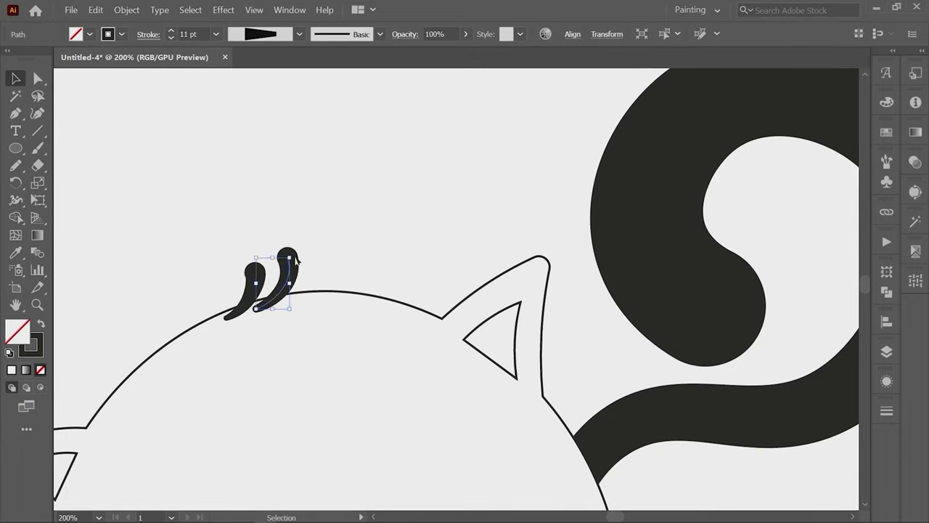
pyautogui.moveTo(290, 258); pyautogui.dragTo(292, 247)
pyautogui.moveTo(242, 252); pyautogui.dragTo(261, 280)
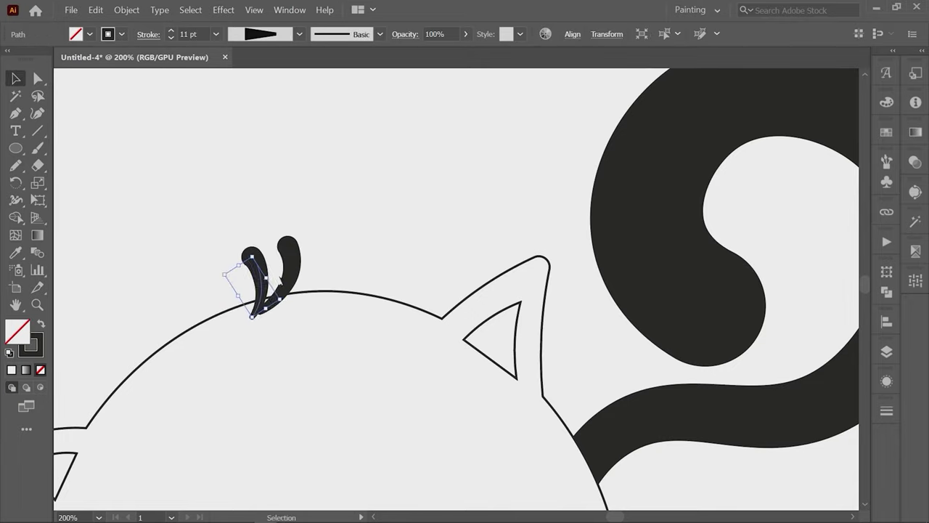
pyautogui.hotkey('ctrl', 'shift', 'a')
pyautogui.hotkey('ctrl', '-')
pyautogui.hotkey('ctrl', '-')
# Step: Brush small fur wisps along the tail's edges and select the furry tail group
pyautogui.press('b')
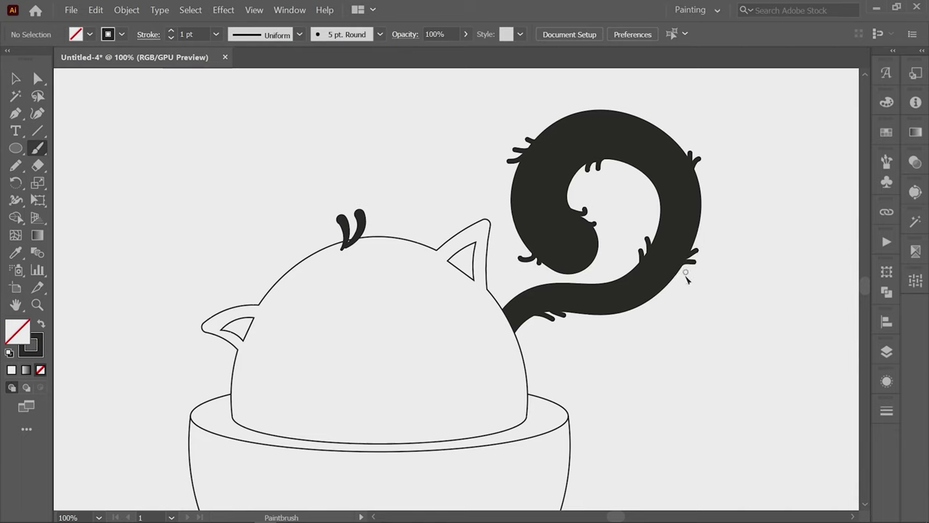
pyautogui.press('v')
pyautogui.hotkey('ctrl', '-')
pyautogui.click(602, 232)
# Step: Send the tail group behind the head via Arrange > Send to Back
pyautogui.rightClick(602, 237)
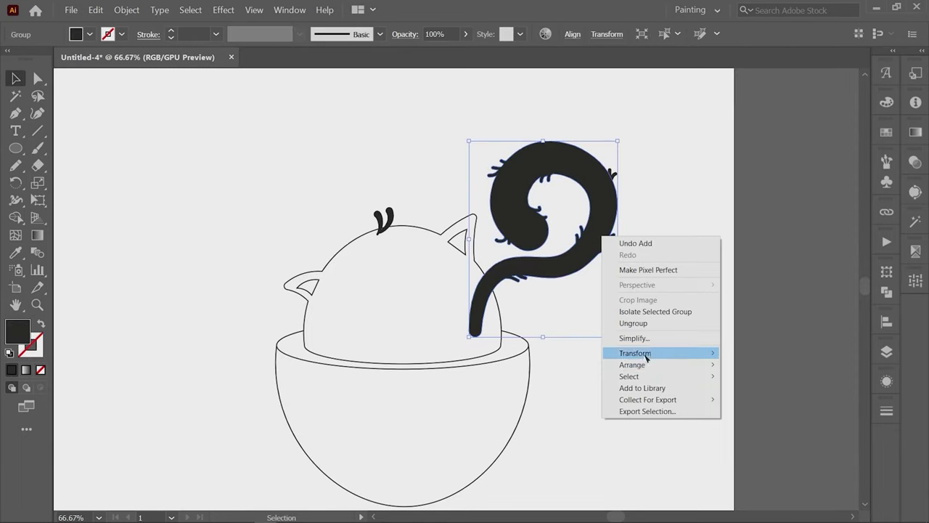
pyautogui.click(755, 399)
pyautogui.click(384, 217)
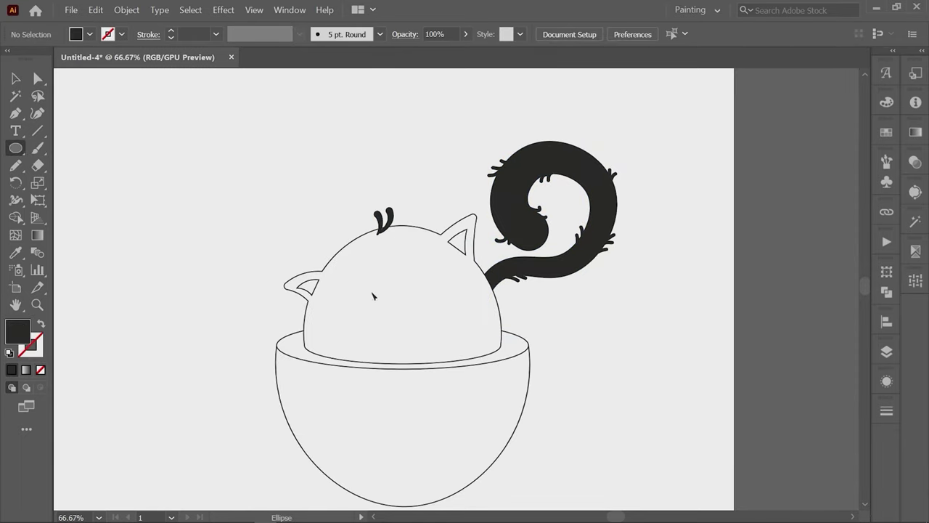
# Step: Draw the small round left eye on the face
pyautogui.press('v')
pyautogui.moveTo(373, 296)
pyautogui.mouseDown()
pyautogui.moveTo(382, 284)
pyautogui.moveTo(428, 297)
pyautogui.mouseUp()
pyautogui.press('v')
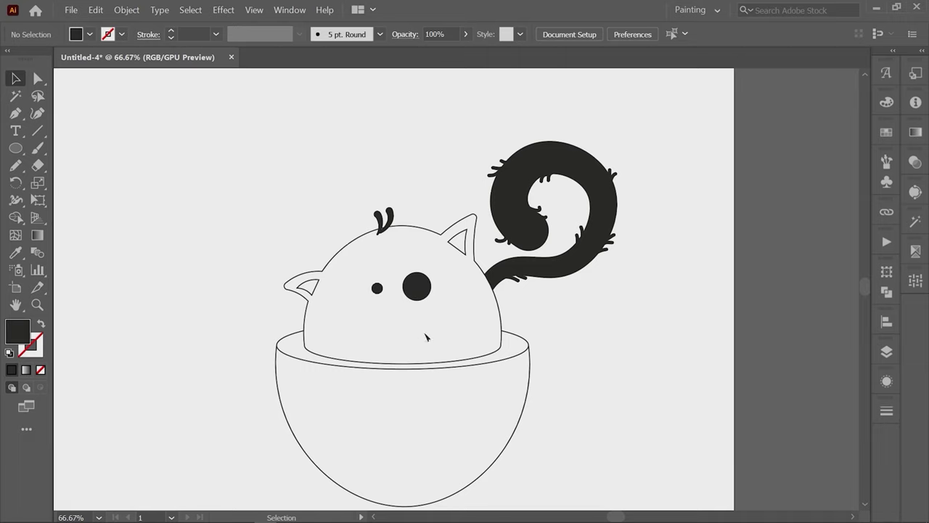
# Step: Draw a three-point polygon and shrink it into a nose below the eyes
pyautogui.hotkey('ctrl', '+')
pyautogui.hotkey('ctrl', '+')
pyautogui.moveTo(15, 148); pyautogui.dragTo(87, 216)
pyautogui.moveTo(344, 284); pyautogui.dragTo(345, 354)
pyautogui.click(12, 80)
pyautogui.moveTo(407, 355)
pyautogui.mouseDown()
pyautogui.moveTo(303, 266)
pyautogui.moveTo(359, 298)
pyautogui.mouseUp()
pyautogui.hotkey('ctrl', '+')
pyautogui.hotkey('ctrl', 'shift', 'a')
pyautogui.press('d')
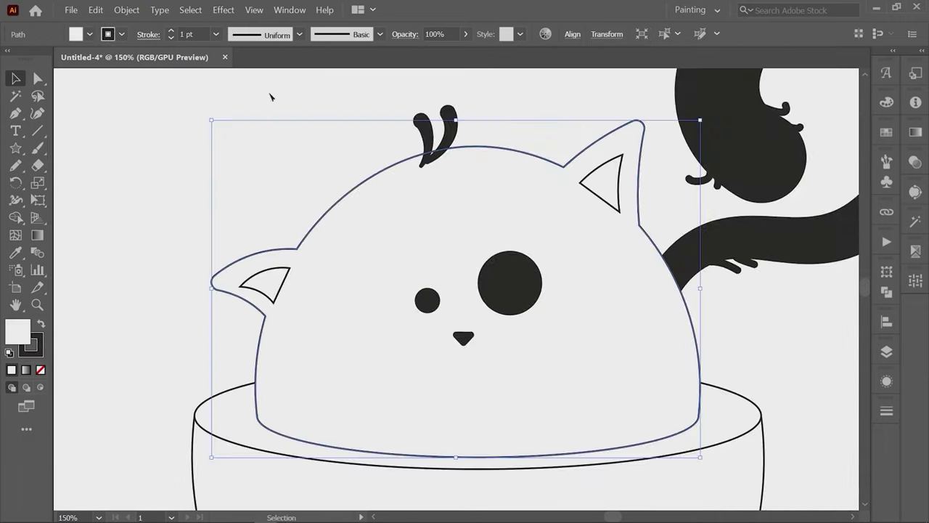
pyautogui.scroll(3, 325, 272)
# Step: Draw a T-shaped mouth line under the nose and curve both halves downward
pyautogui.press('p')
pyautogui.click(420, 251)
pyautogui.keyDown('shift'); pyautogui.click(420, 319); pyautogui.keyUp('shift')
pyautogui.click(490, 323)
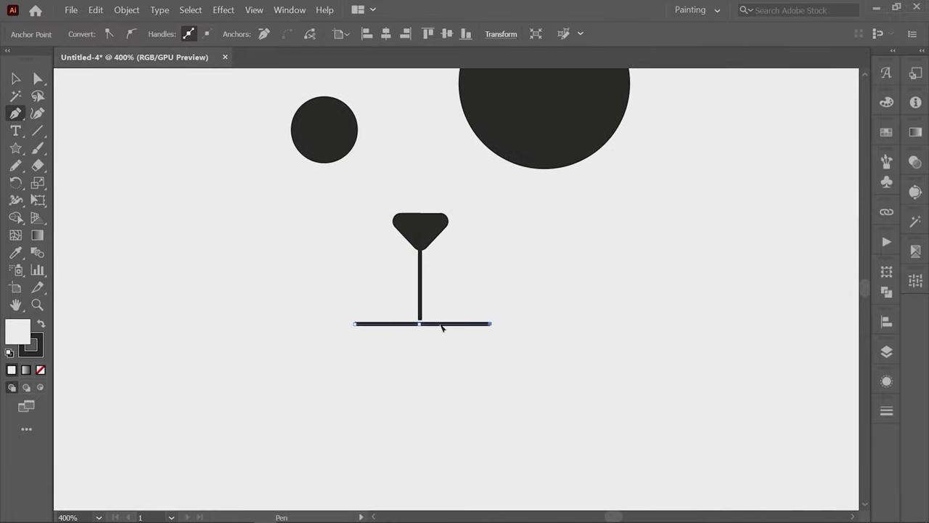
pyautogui.hotkey('shift', '`')
pyautogui.moveTo(455, 324); pyautogui.dragTo(452, 347)
pyautogui.moveTo(387, 324); pyautogui.dragTo(396, 350)
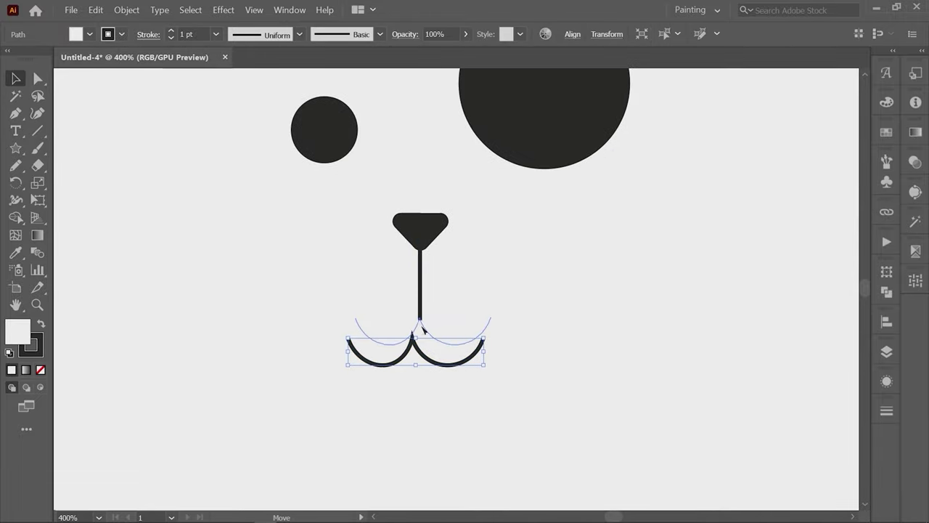
pyautogui.click(451, 332)
# Step: Give the mouth lines a 3 pt stroke with no fill
pyautogui.scroll(-3, 450, 332)
pyautogui.moveTo(301, 319); pyautogui.dragTo(527, 357)
pyautogui.hotkey('ctrl', '+')
pyautogui.click(171, 32)
pyautogui.click(172, 31)
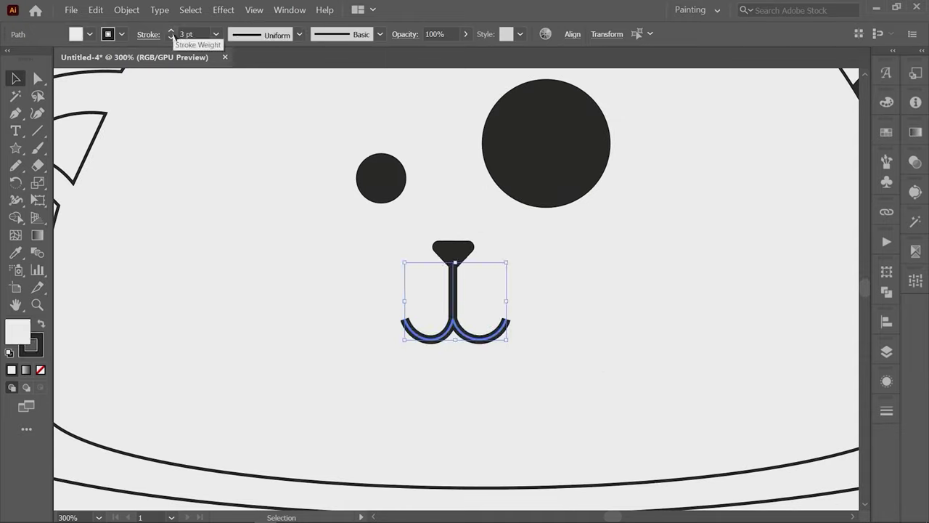
pyautogui.press('F6')
pyautogui.press('/')
# Step: Expand the mouth strokes and unite them into one shape with Pathfinder
pyautogui.click(405, 336)
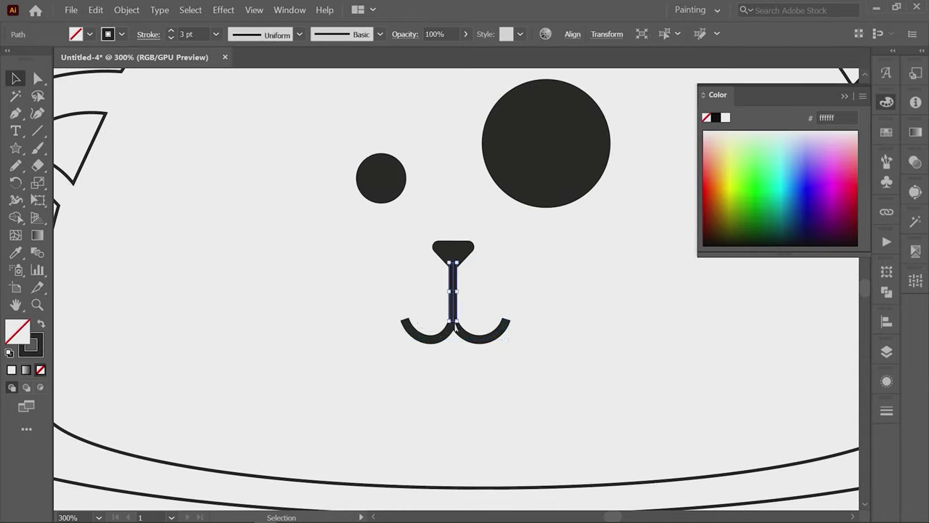
pyautogui.keyDown('shift'); pyautogui.click(421, 337); pyautogui.keyUp('shift')
pyautogui.click(126, 9)
pyautogui.click(146, 133)
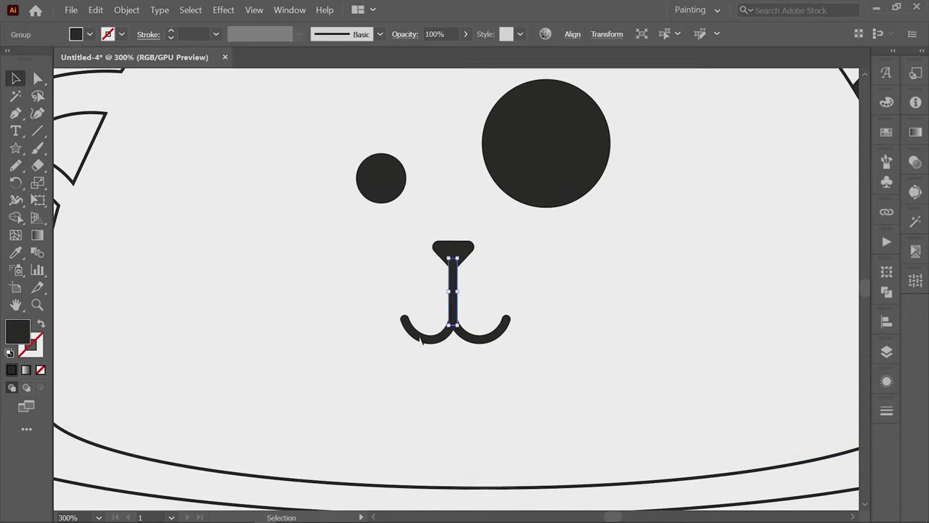
pyautogui.hotkey('shift', 'ctrl', 'F9')
pyautogui.click(716, 305)
# Step: Paint two small whisker dots beside the nose with the Paintbrush
pyautogui.press('b')
pyautogui.click(398, 271)
pyautogui.click(398, 299)
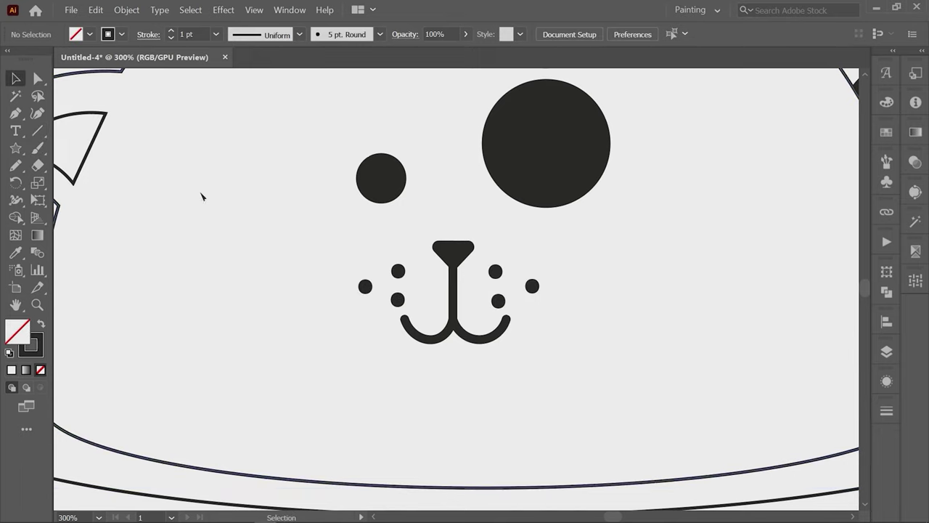
pyautogui.hotkey('ctrl', '-')
pyautogui.click(436, 349)
pyautogui.scroll(-2, 498, 368)
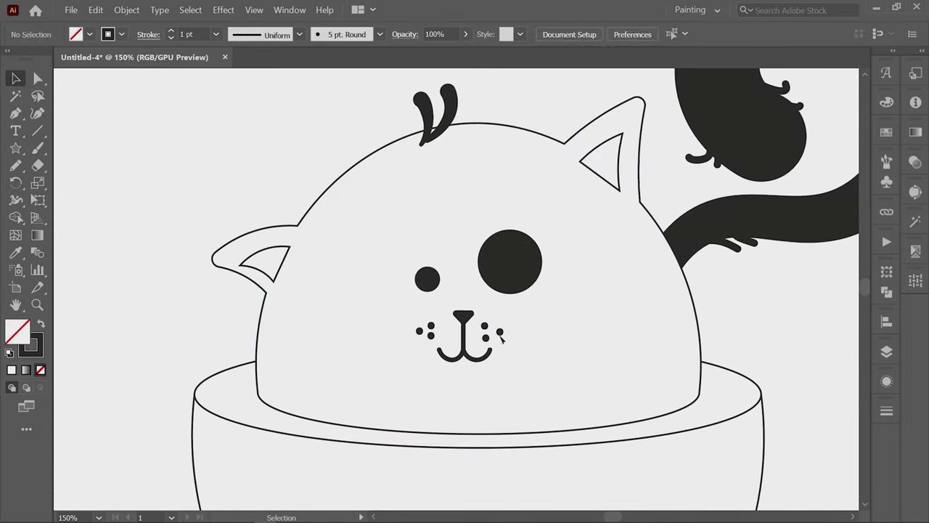
pyautogui.hotkey('ctrl', '+')
pyautogui.hotkey('ctrl', '+')
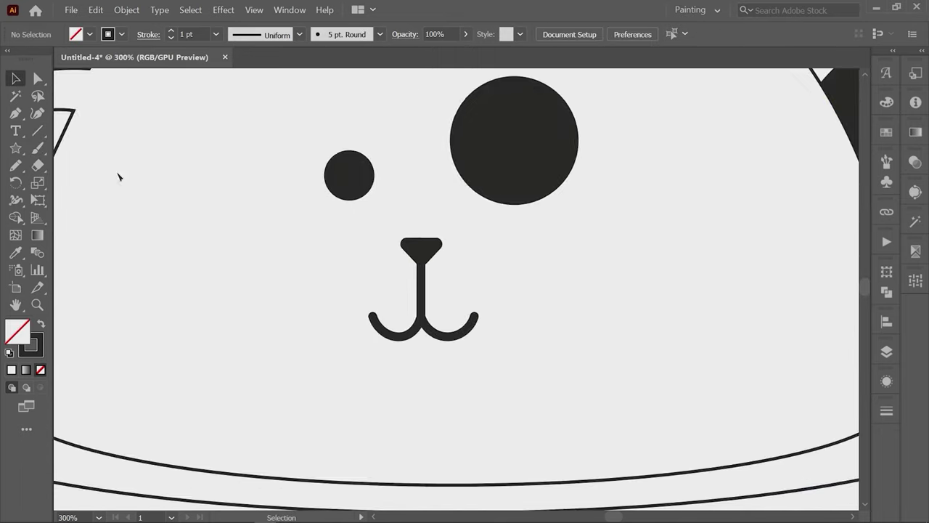
# Step: Draw a 17 pt cup handle, then enlarge the eye and duplicate it as the second eye
pyautogui.hotkey('ctrl', '1')
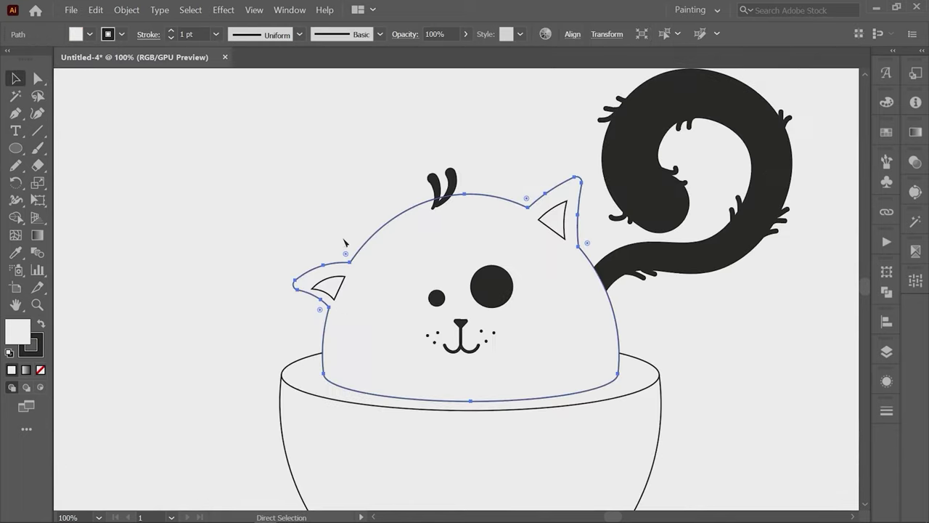
pyautogui.hotkey('ctrl', '-')
pyautogui.hotkey('ctrl', '+')
pyautogui.press('p')
pyautogui.click(564, 303)
pyautogui.click(547, 404)
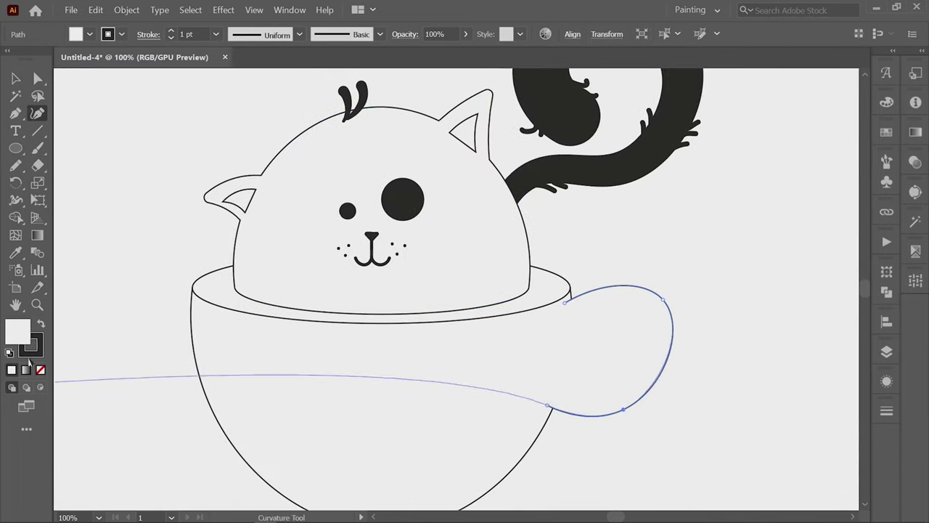
pyautogui.press('v')
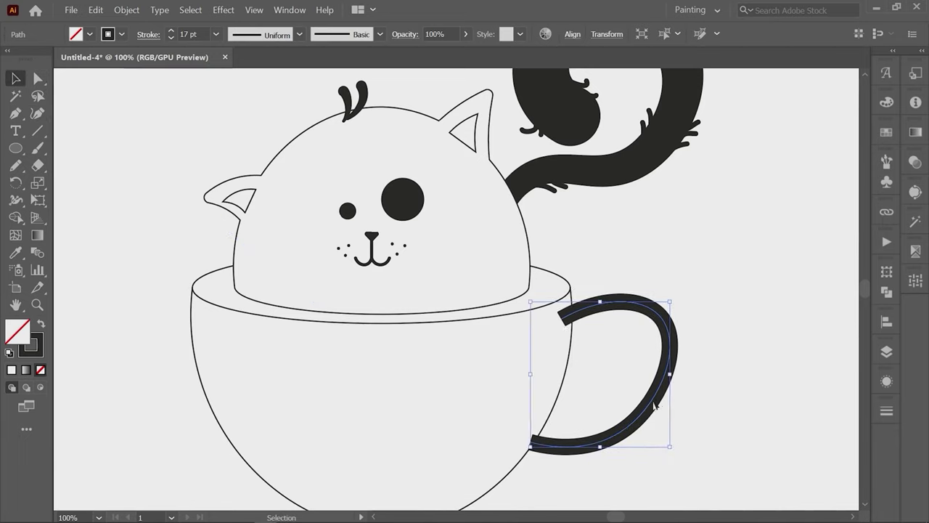
pyautogui.click(886, 411)
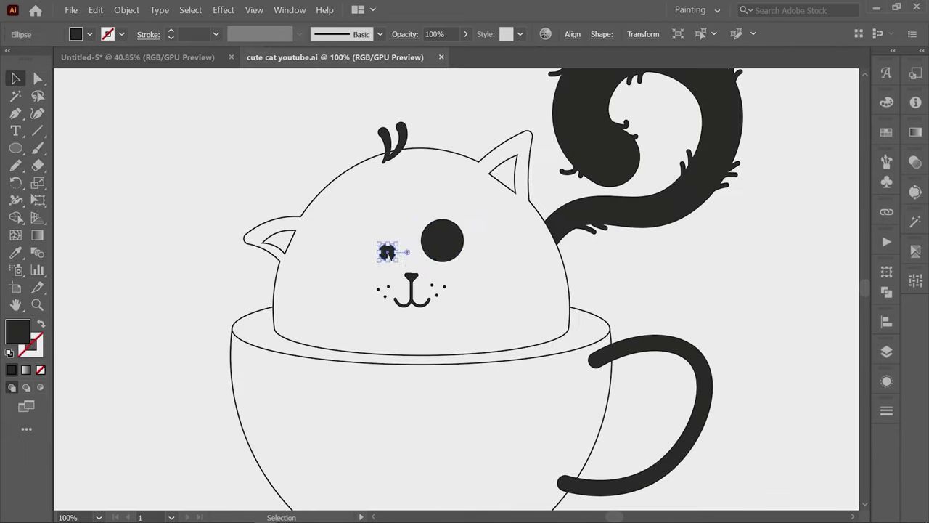
pyautogui.moveTo(387, 251)
pyautogui.mouseDown()
pyautogui.moveTo(404, 258)
pyautogui.moveTo(465, 247)
pyautogui.mouseUp()
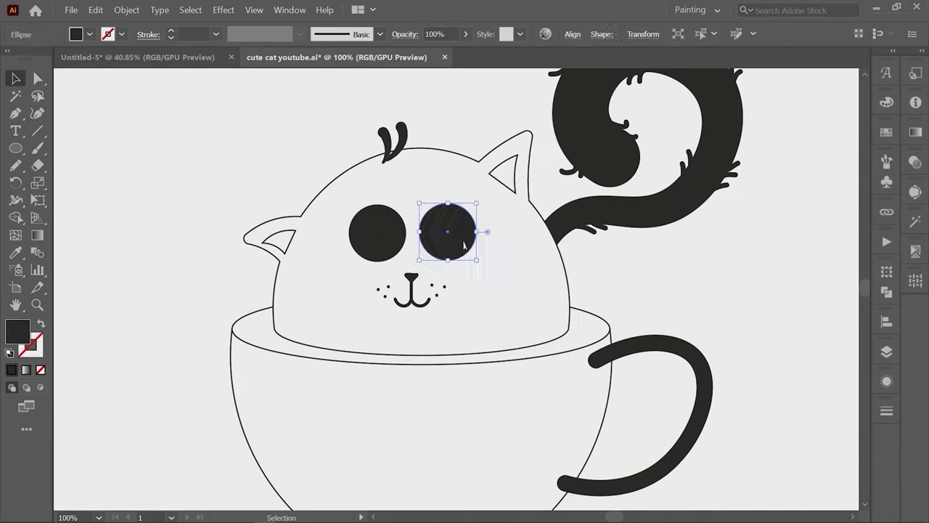
# Step: Move the nose up just under the eyes, then select and deselect the mouth
pyautogui.moveTo(418, 278); pyautogui.dragTo(416, 268)
pyautogui.click(436, 291)
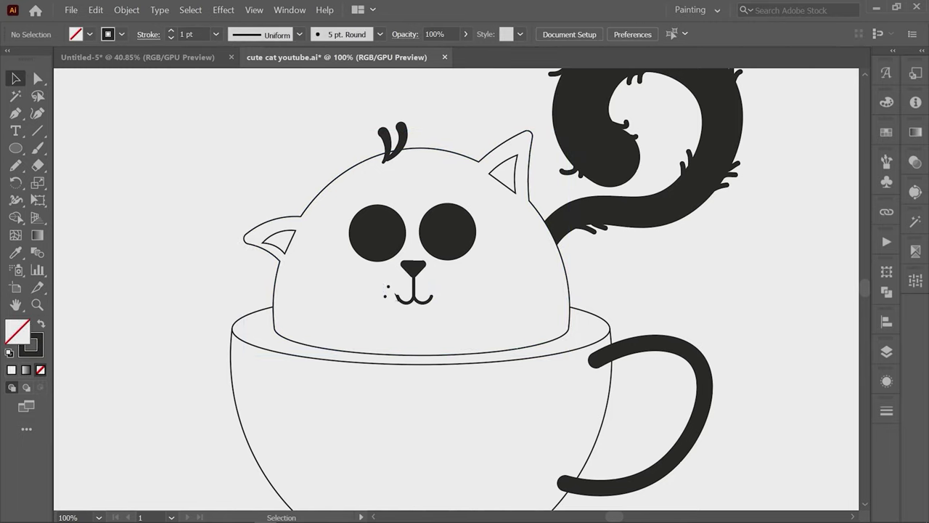
pyautogui.click(417, 296)
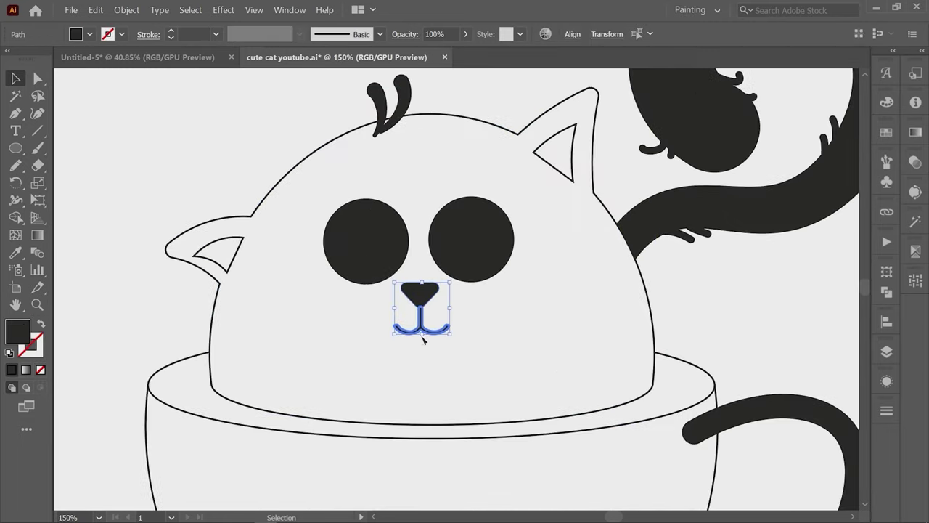
pyautogui.click(738, 307)
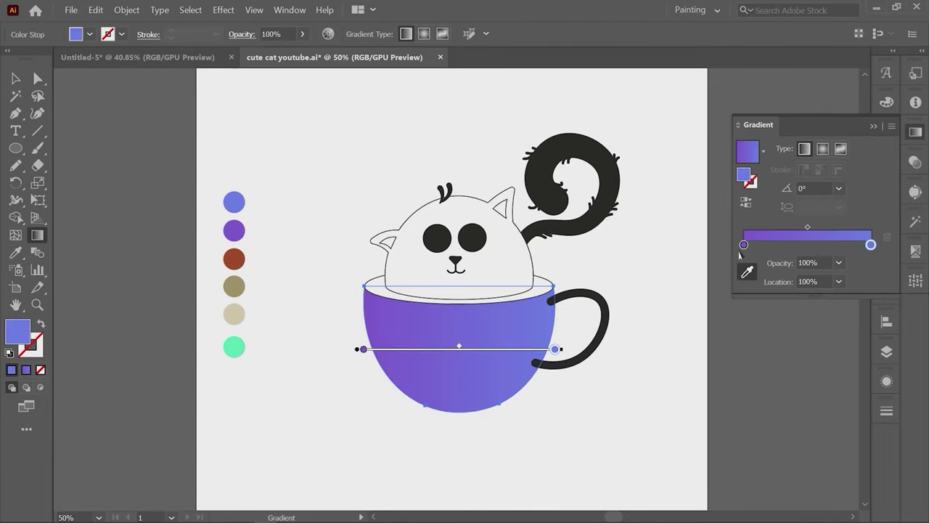
# Step: Set the right gradient stop to mint and run the cup gradient left to right
pyautogui.doubleClick(744, 245)
pyautogui.click(682, 322)
pyautogui.click(233, 347)
pyautogui.moveTo(573, 317); pyautogui.dragTo(464, 339)
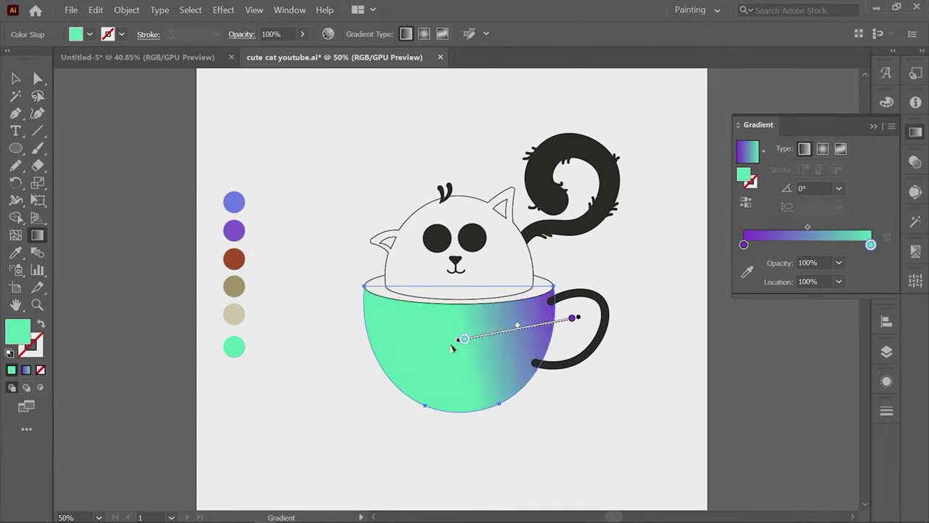
pyautogui.moveTo(317, 340); pyautogui.dragTo(426, 342)
pyautogui.moveTo(342, 353); pyautogui.dragTo(550, 338)
# Step: Set the left stop to purple and apply the cup gradient to the handle
pyautogui.press('i')
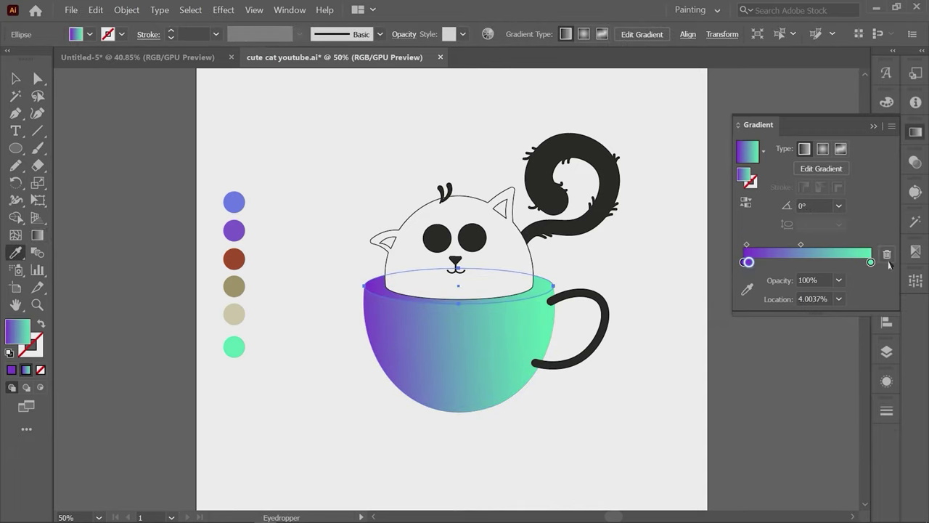
pyautogui.doubleClick(748, 262)
pyautogui.click(870, 262)
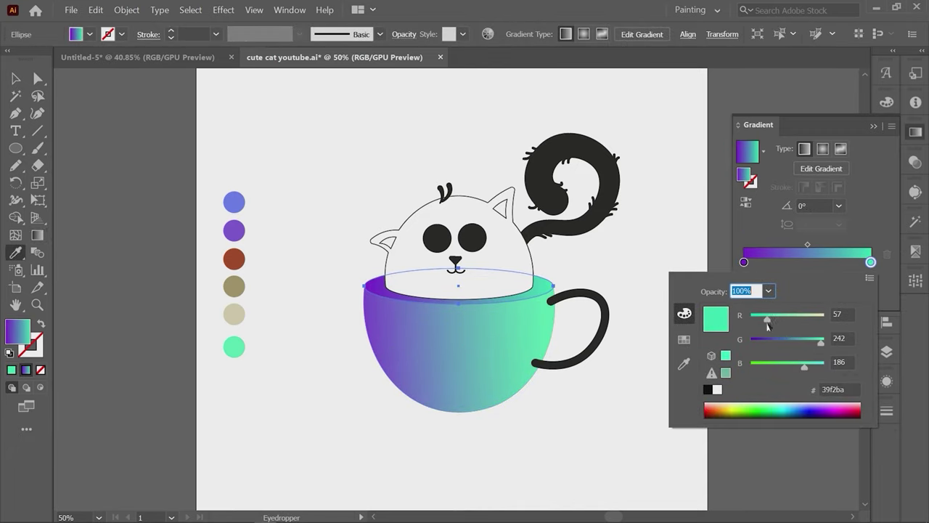
pyautogui.click(545, 330)
pyautogui.press('g')
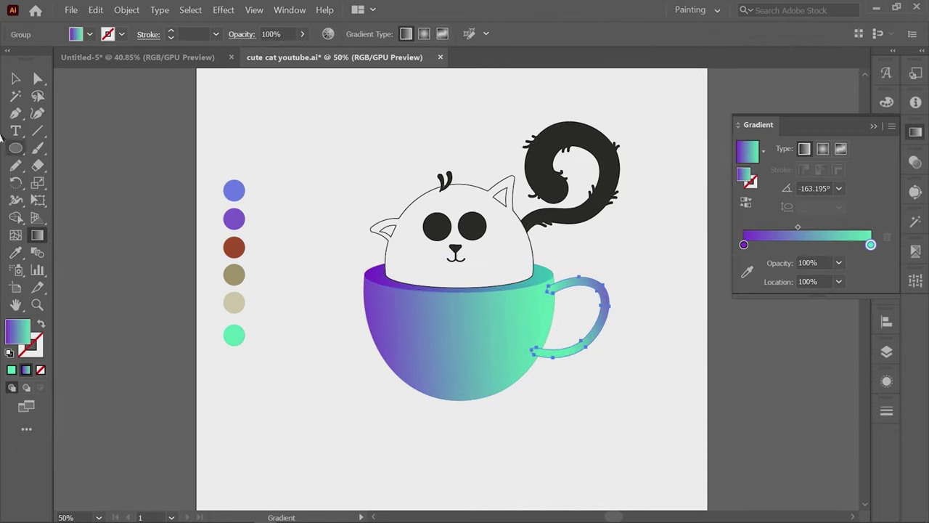
# Step: Fill the cat's head with a tan gradient
pyautogui.scroll(3, 464, 290)
pyautogui.click(457, 290)
pyautogui.press('i')
pyautogui.click(234, 333)
# Step: Add tan to the head gradient and make it run vertically
pyautogui.click(26, 369)
pyautogui.press('g')
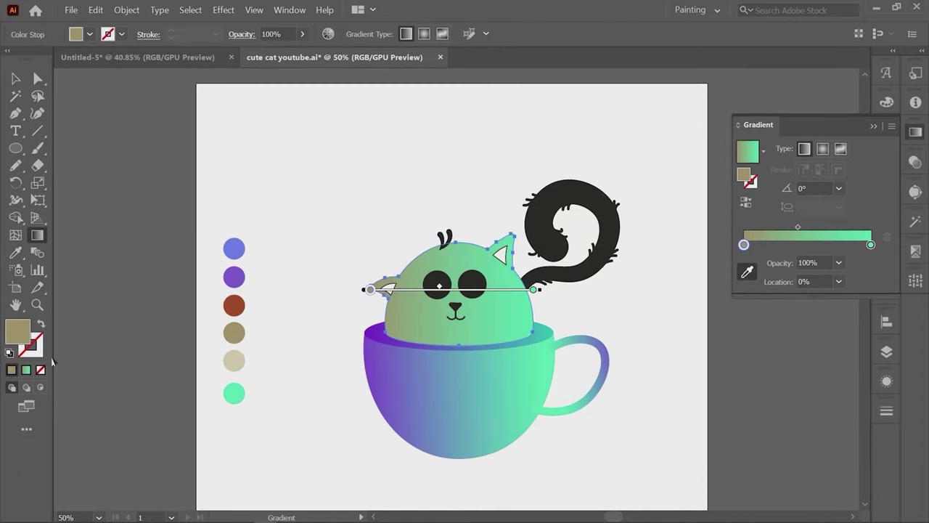
pyautogui.moveTo(437, 209); pyautogui.dragTo(471, 383)
# Step: Colour the inner ears rust and the hair tuft and tail beige with the Eyedropper
pyautogui.press('i')
pyautogui.click(234, 305)
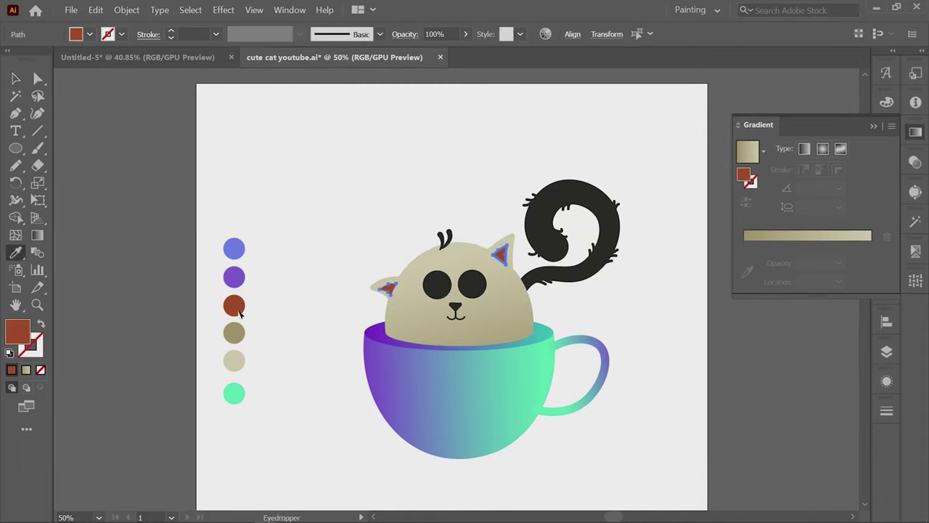
pyautogui.keyDown('ctrl'); pyautogui.click(444, 238); pyautogui.keyUp('ctrl')
pyautogui.click(233, 360)
pyautogui.keyDown('ctrl'); pyautogui.click(574, 218); pyautogui.keyUp('ctrl')
pyautogui.click(234, 361)
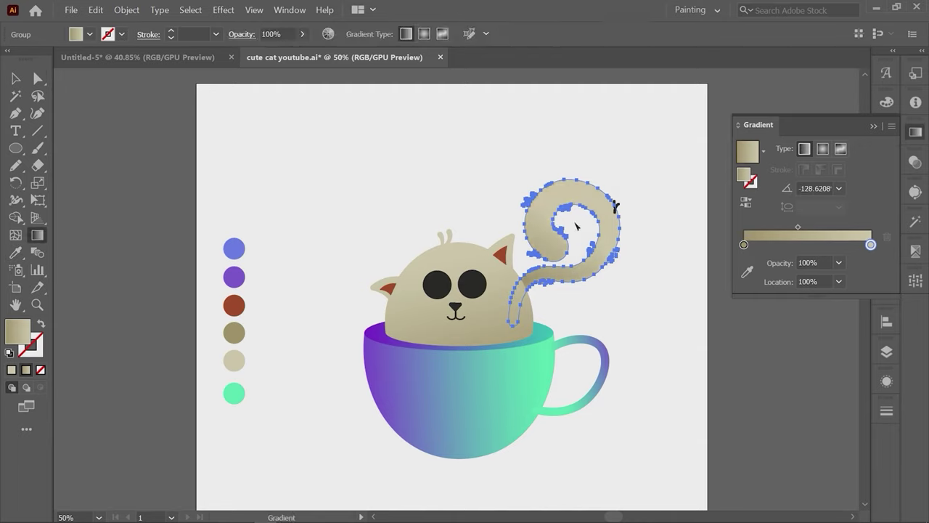
pyautogui.press('v')
# Step: Redraw the head gradient bottom to top, then deselect everything
pyautogui.hotkey('ctrl', 'shift', 'a')
pyautogui.scroll(-2, 614, 205)
pyautogui.click(493, 257)
pyautogui.press('g')
pyautogui.moveTo(470, 357); pyautogui.dragTo(451, 204)
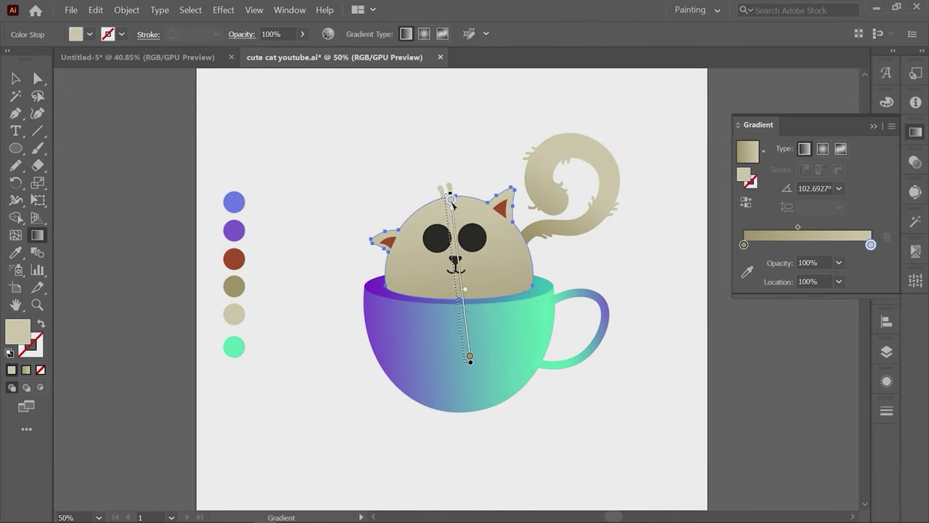
pyautogui.press('v')
pyautogui.hotkey('ctrl', 'shift', 'a')
# Step: Space the eyes evenly apart, align them, and Eyedropper the rust colour onto the nose
pyautogui.scroll(2, 543, 232)
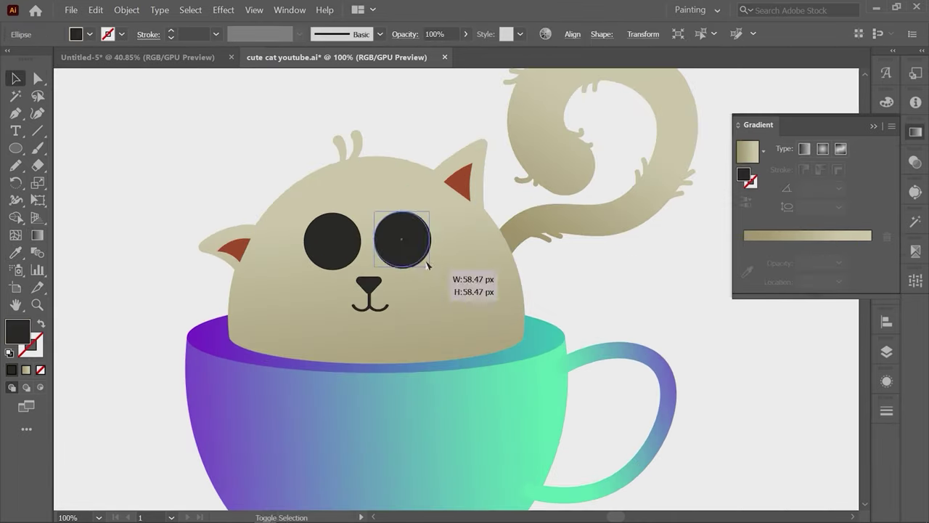
pyautogui.moveTo(398, 247); pyautogui.dragTo(415, 248)
pyautogui.moveTo(342, 247); pyautogui.dragTo(332, 240)
pyautogui.rightClick(369, 317)
pyautogui.click(369, 305)
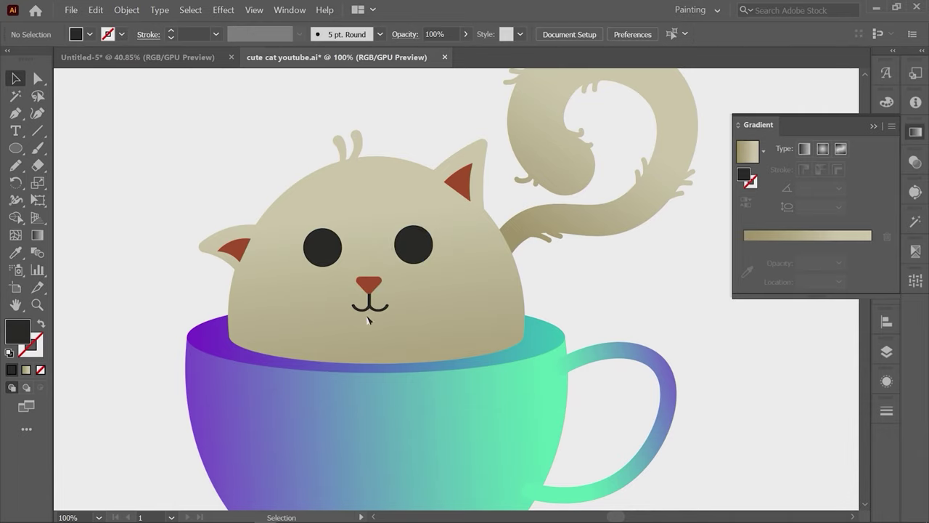
pyautogui.press('i')
pyautogui.press('v')
# Step: Shrink the eyes to small black dots, zooming in to refine them
pyautogui.moveTo(454, 262); pyautogui.dragTo(481, 270)
pyautogui.click(352, 270)
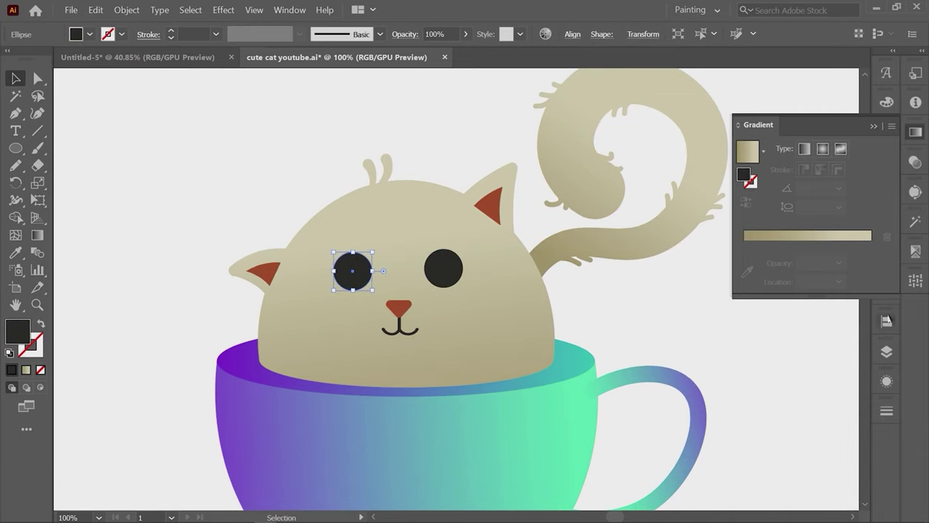
pyautogui.click(886, 270)
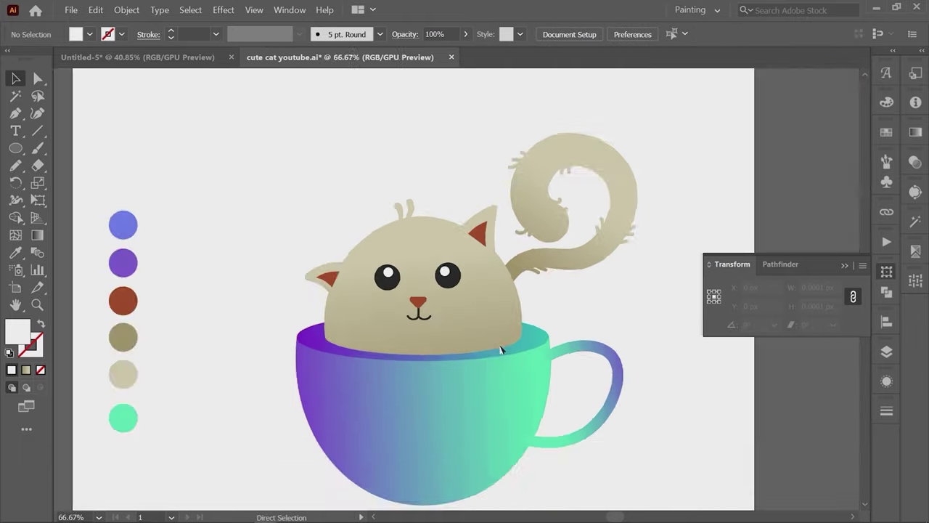
pyautogui.hotkey('ctrl', '=')
pyautogui.hotkey('ctrl', '=')
pyautogui.moveTo(431, 259); pyautogui.dragTo(431, 270)
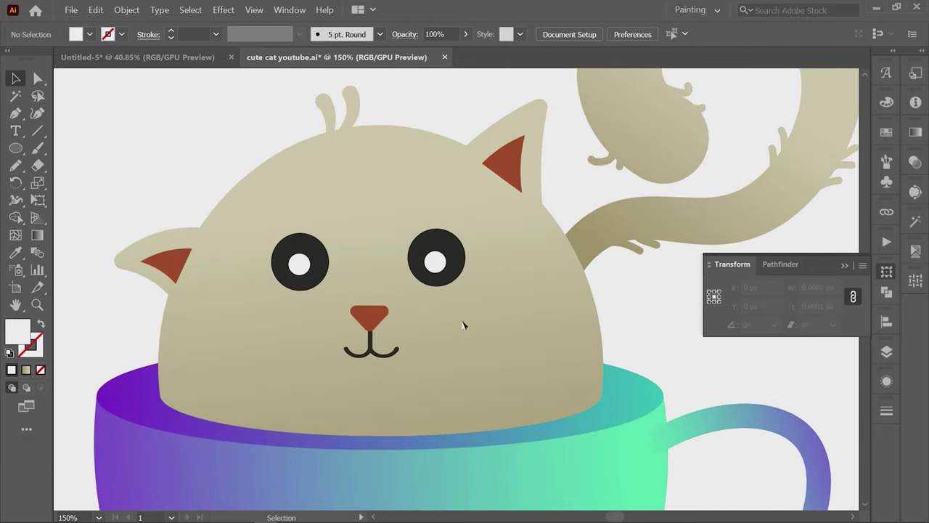
pyautogui.scroll(-1, 461, 330)
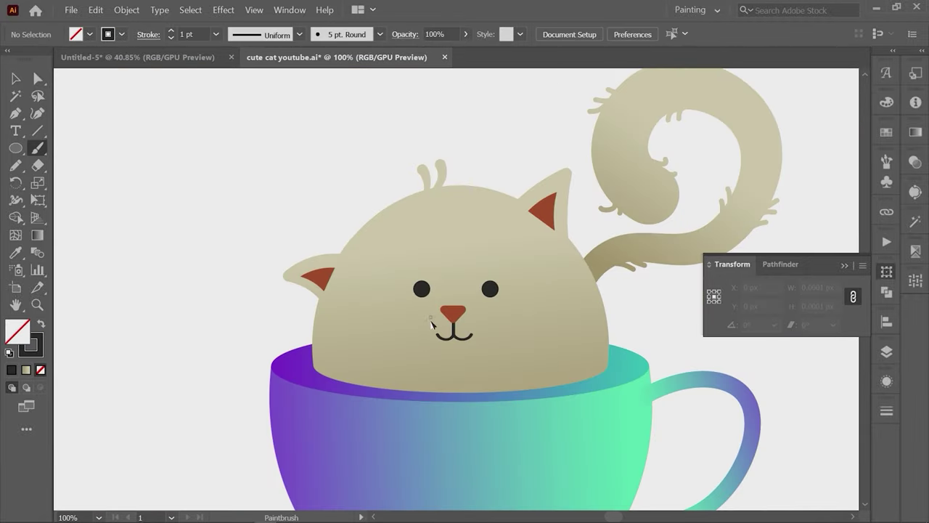
# Step: Zoom in on the cheeks and select the dotted freckle stroke beside the nose
pyautogui.press('v')
pyautogui.hotkey('ctrl', '=')
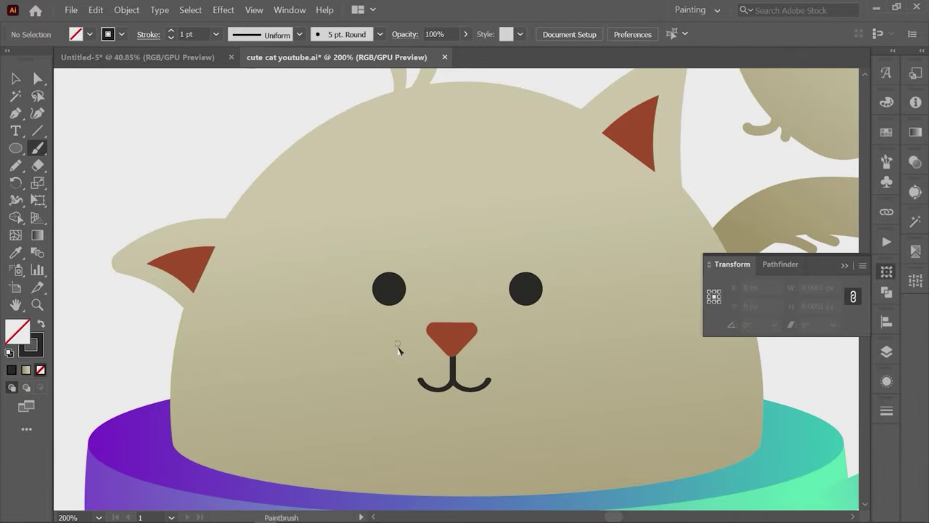
pyautogui.press('v')
pyautogui.click(403, 347)
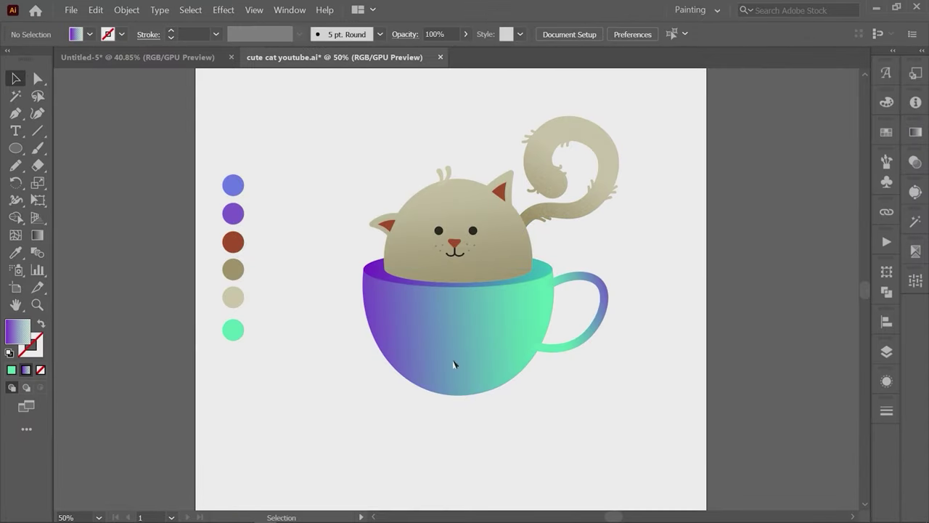
# Step: Adjust the cup and handle gradients so the handle's mint end fades to 30% opacity
pyautogui.click(454, 364)
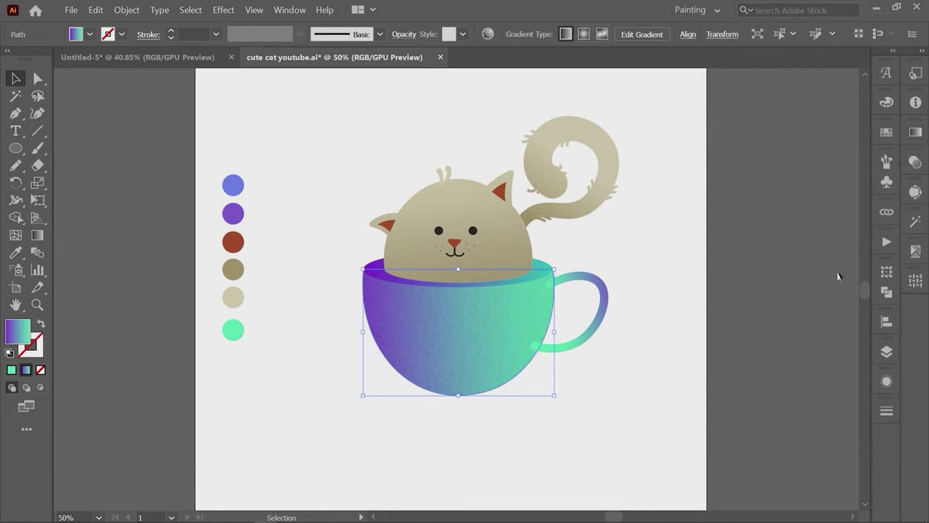
pyautogui.hotkey('ctrl', 'F9')
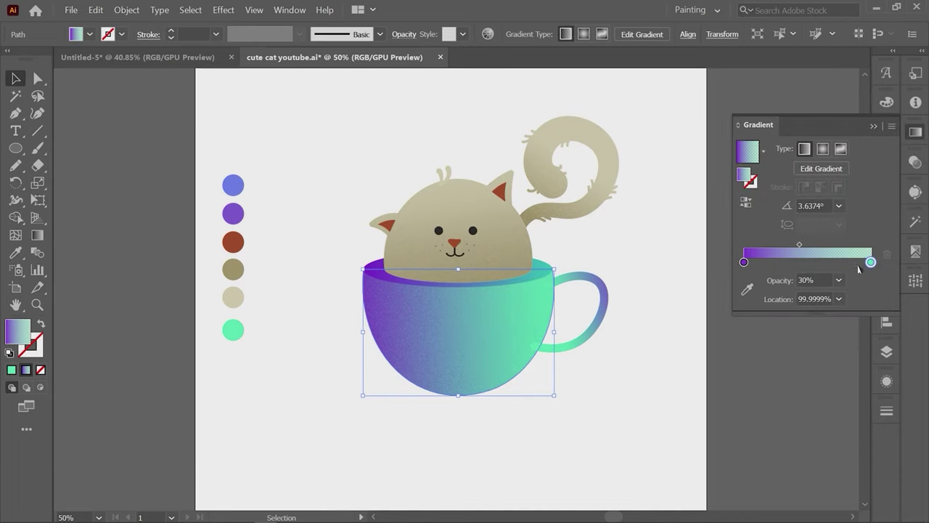
pyautogui.click(594, 292)
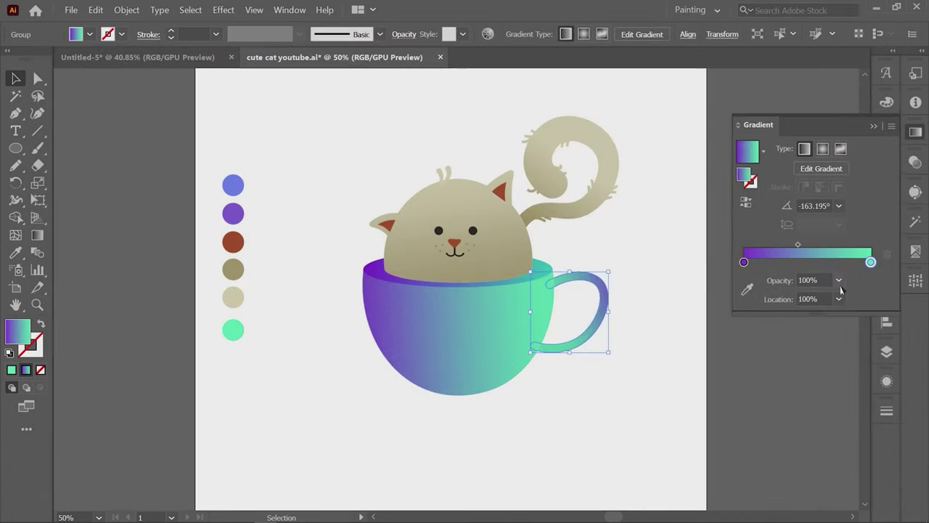
pyautogui.click(642, 291)
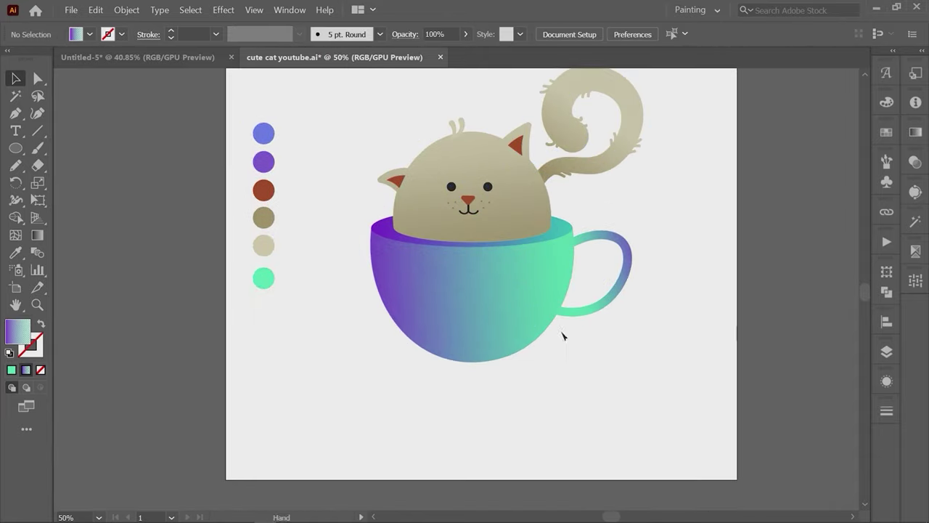
# Step: Draw a flat black oval beneath the cup at 23% opacity
pyautogui.moveTo(15, 147); pyautogui.dragTo(83, 182)
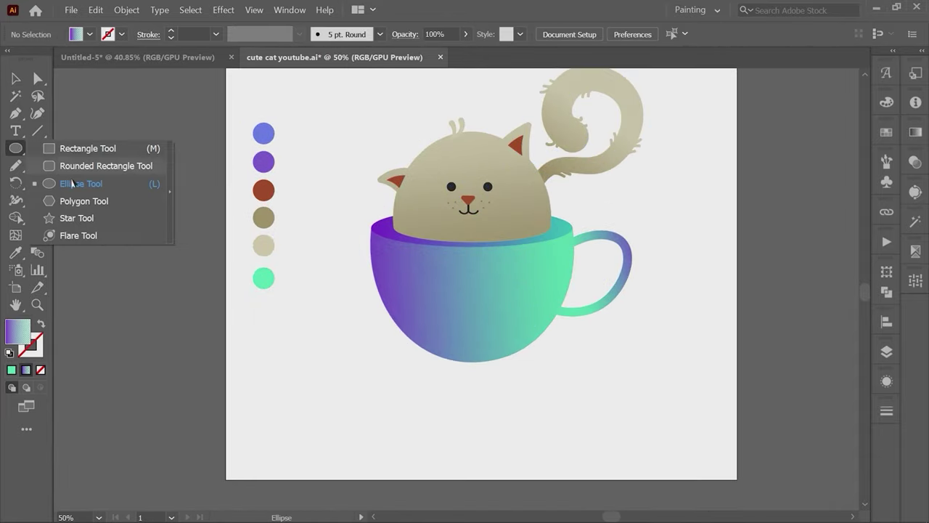
pyautogui.moveTo(383, 346); pyautogui.dragTo(612, 370)
pyautogui.press(',')
pyautogui.rightClick(421, 353)
pyautogui.press('Escape')
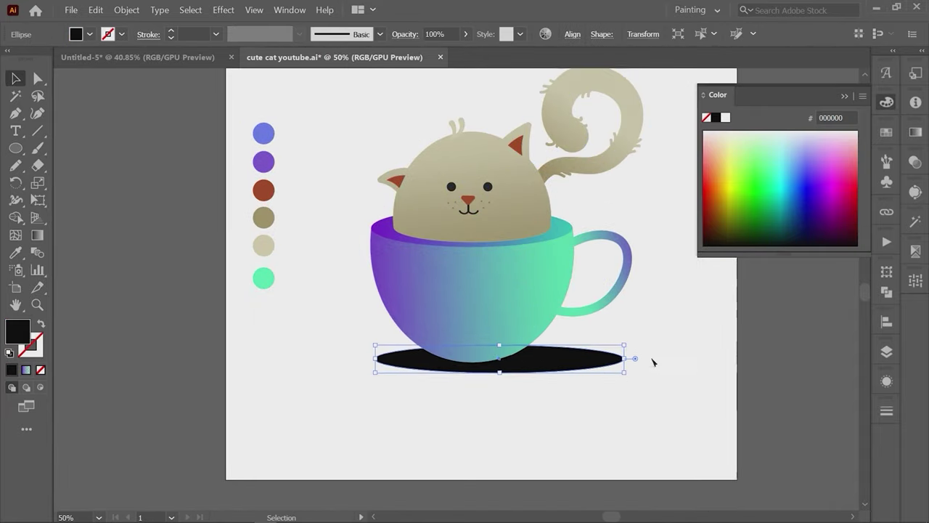
pyautogui.click(455, 34)
pyautogui.moveTo(452, 55); pyautogui.dragTo(426, 56)
pyautogui.click(411, 104)
# Step: Apply a Roughen distortion with smooth points to the shadow oval
pyautogui.click(497, 363)
pyautogui.click(224, 9)
pyautogui.click(378, 141)
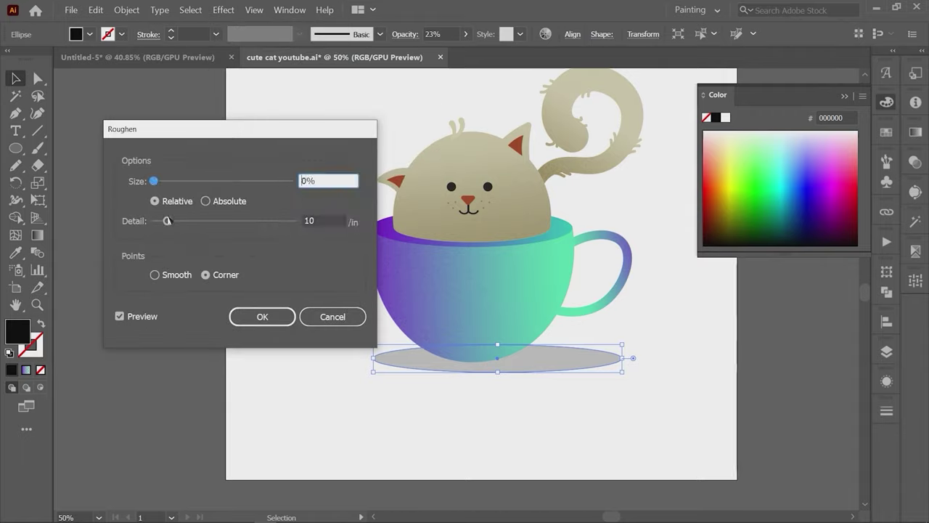
pyautogui.click(155, 275)
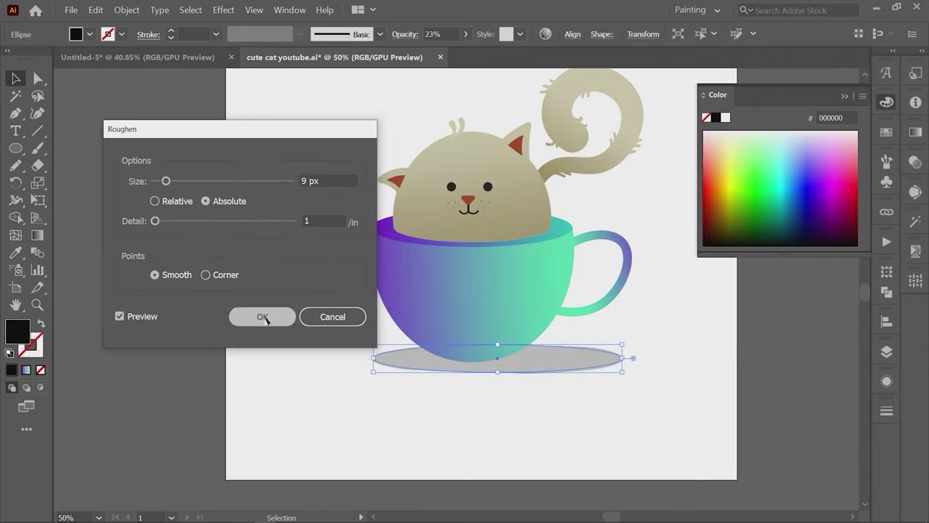
pyautogui.click(262, 316)
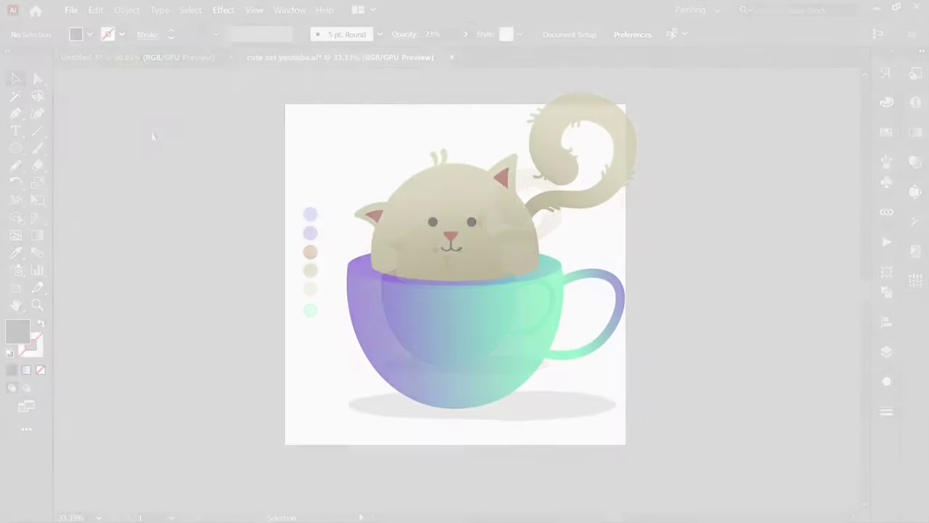